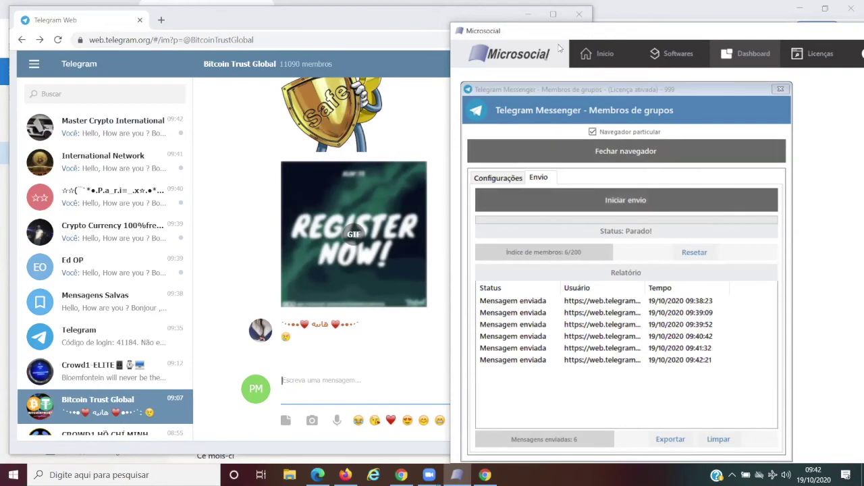
# - Export the group members sending report as "Contacts BTC TRUST Telegram Messenger - Membros de grupos - Relatório" to the desktop folder
pyautogui.click(671, 439)
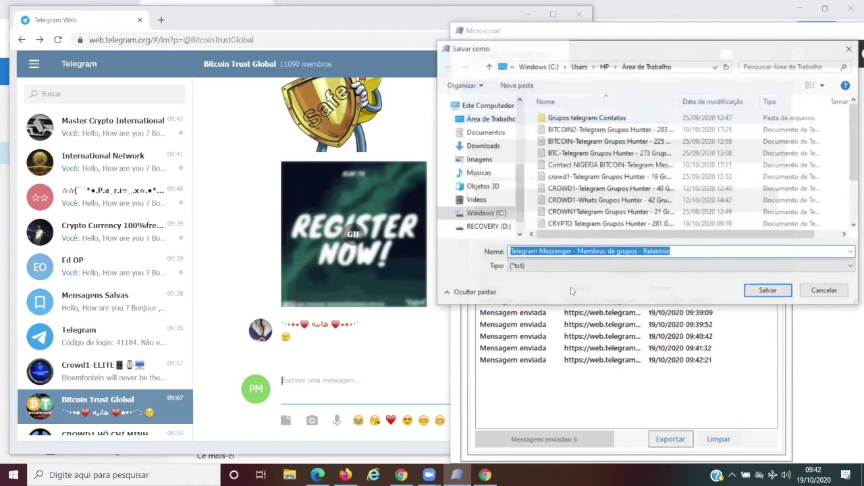
pyautogui.click(511, 252)
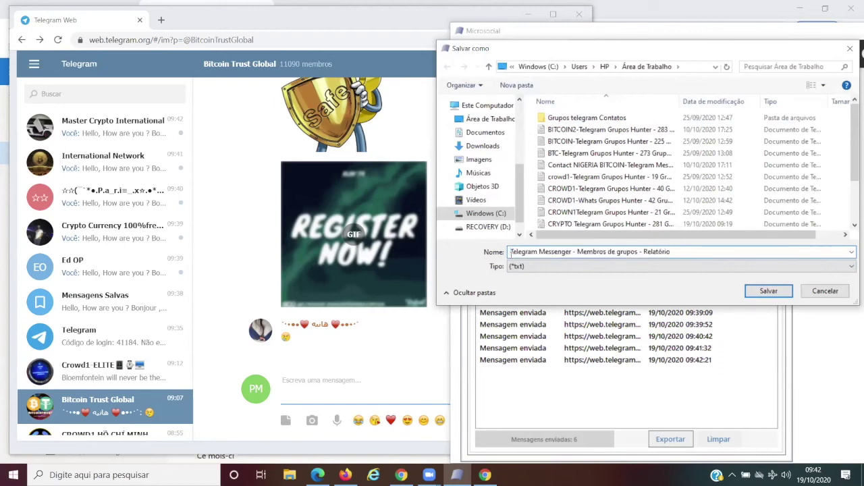
pyautogui.write('Contacts')
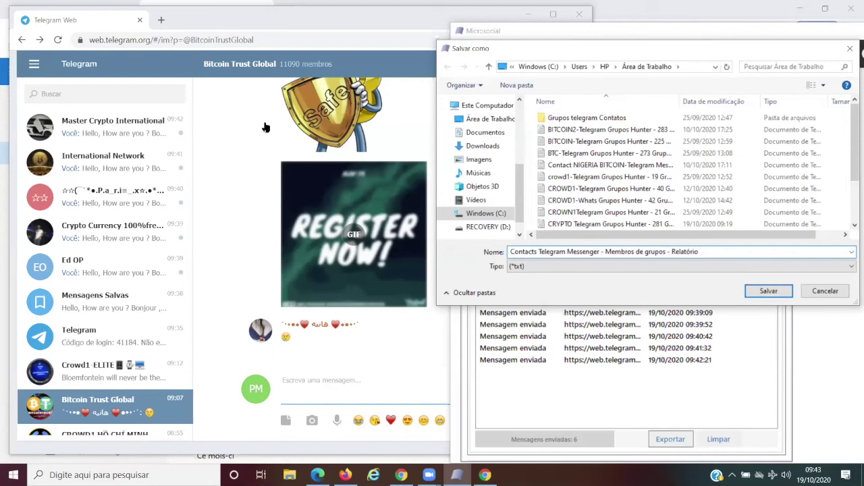
pyautogui.write('BTC TRUST')
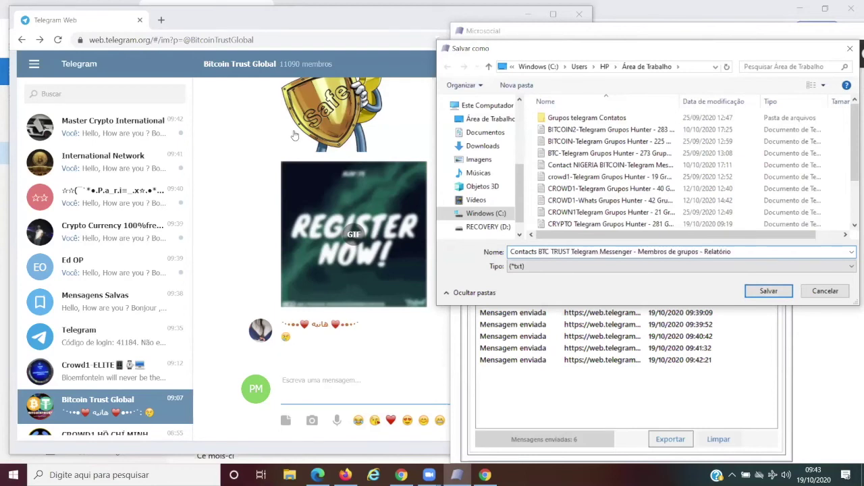
pyautogui.click(750, 291)
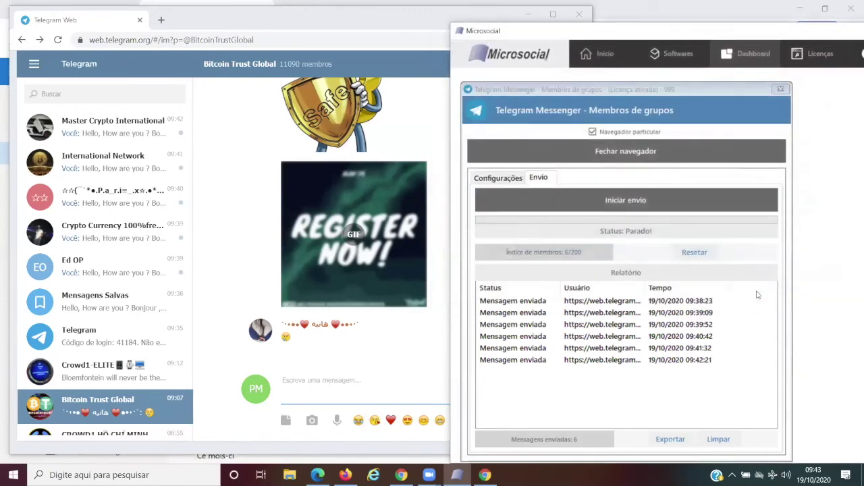
# - Minimize the open browser windows and run Telegram Messenger for users in the Dashboard
pyautogui.click(801, 9)
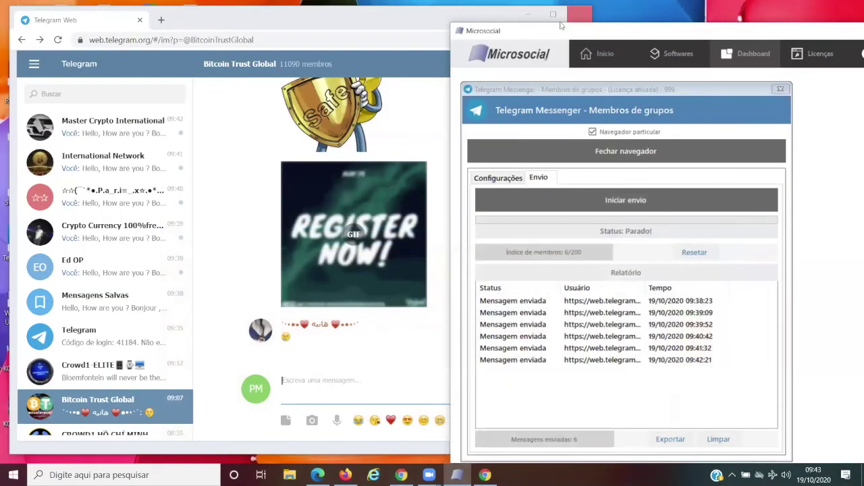
pyautogui.click(525, 16)
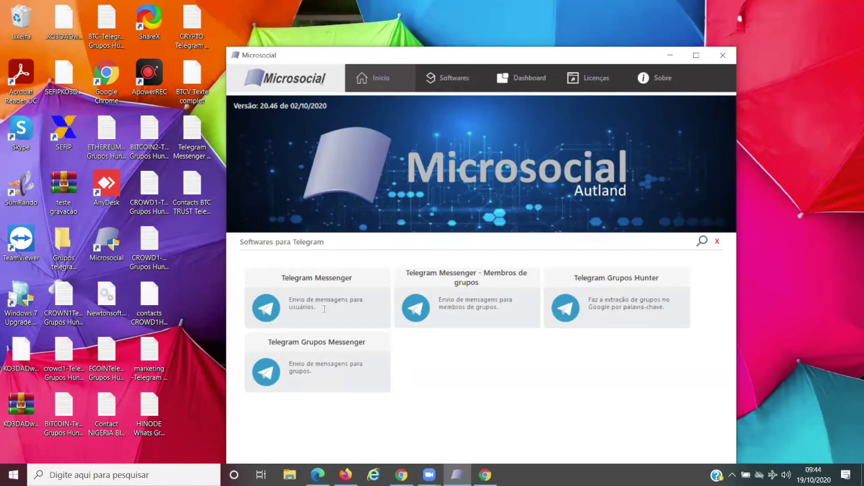
pyautogui.click(267, 310)
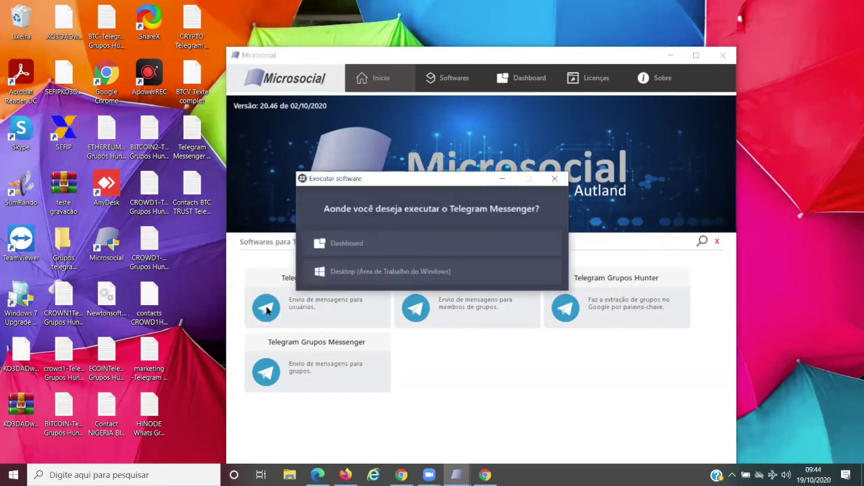
pyautogui.click(345, 245)
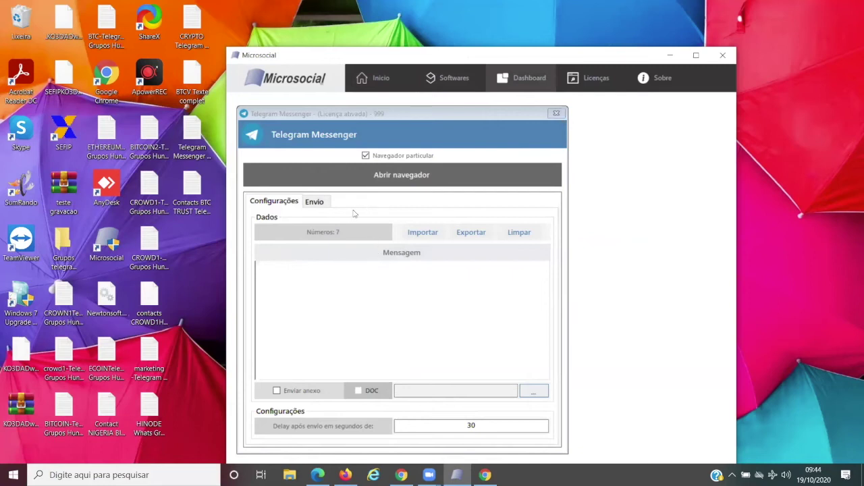
# - Enter "hi , salut ,Bom dia" as the Telegram Messenger message
pyautogui.click(338, 277)
pyautogui.write('hi , salut Bom dia')
pyautogui.click(292, 268)
pyautogui.write(',')
# - Import the Contacts BTC TRUST text file as the Telegram Messenger number list
pyautogui.click(422, 232)
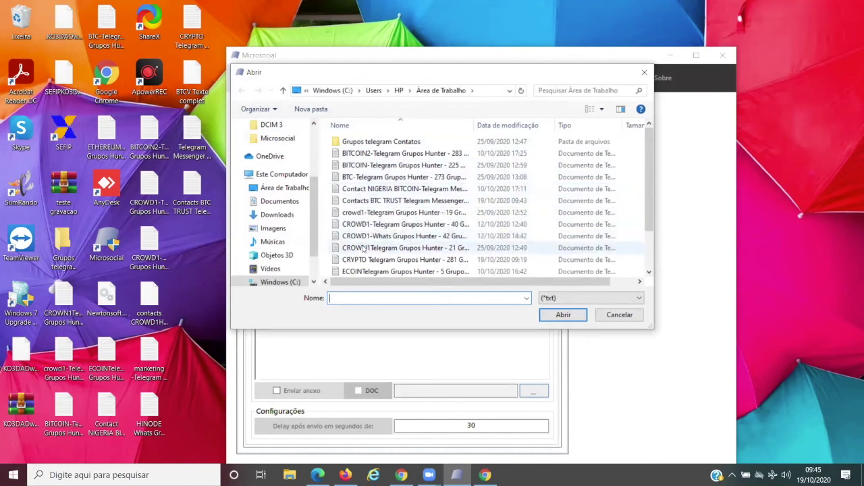
pyautogui.scroll(-2, 364, 249)
pyautogui.scroll(2, 363, 249)
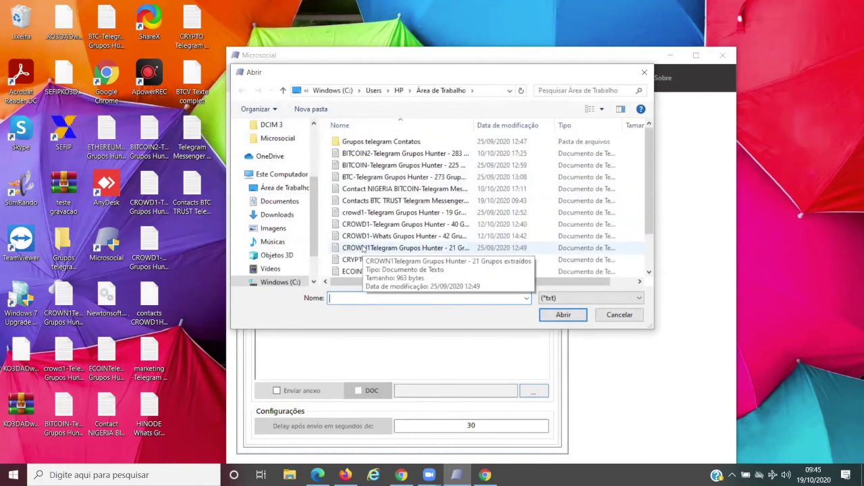
pyautogui.click(365, 203)
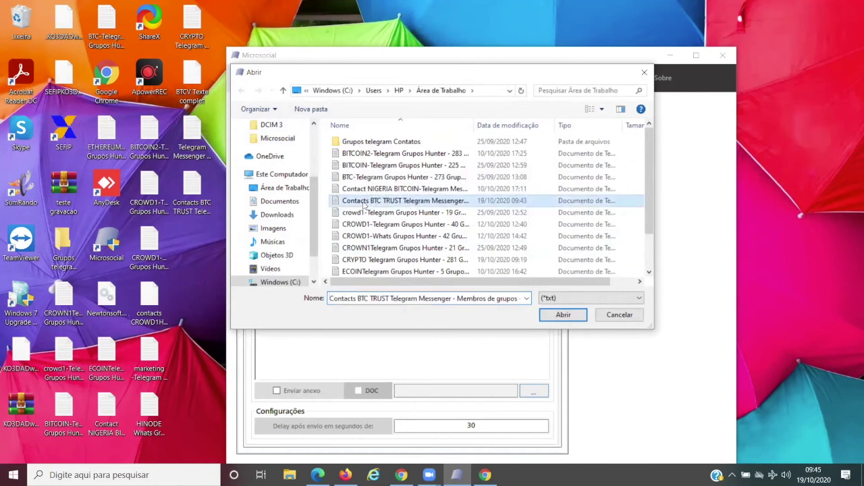
pyautogui.click(560, 323)
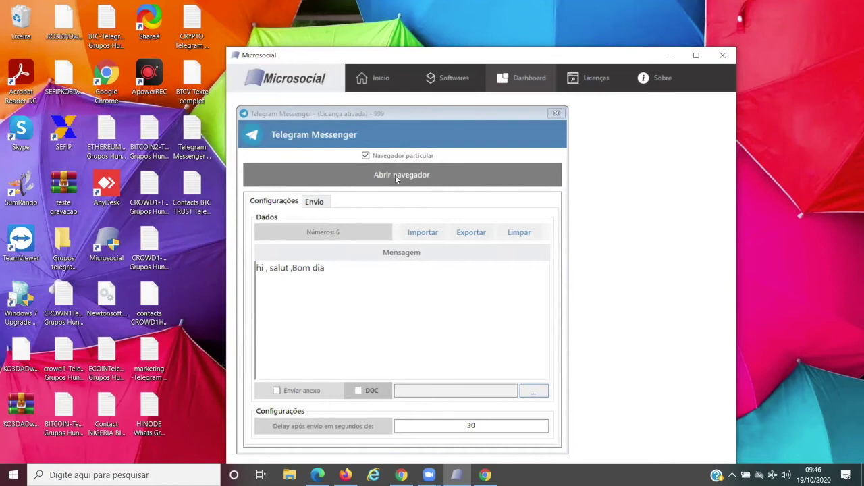
# - Look at the sending and report view of Telegram Messenger and close the tool
pyautogui.click(320, 204)
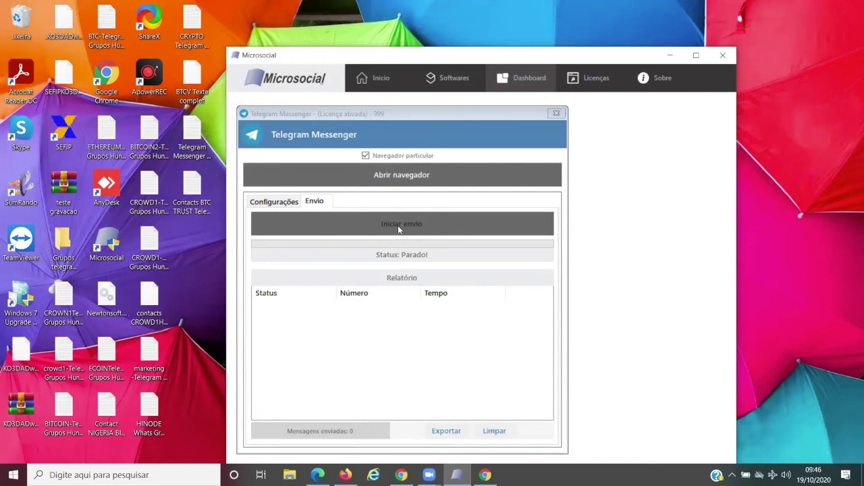
pyautogui.click(558, 114)
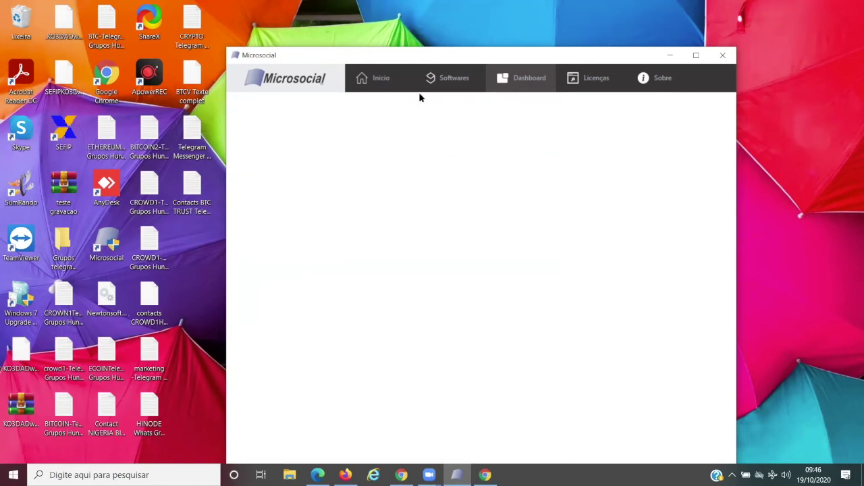
# - Switch from the Telegram tools to the WhatsApp category and run Whats Extractor in the Dashboard
pyautogui.click(378, 79)
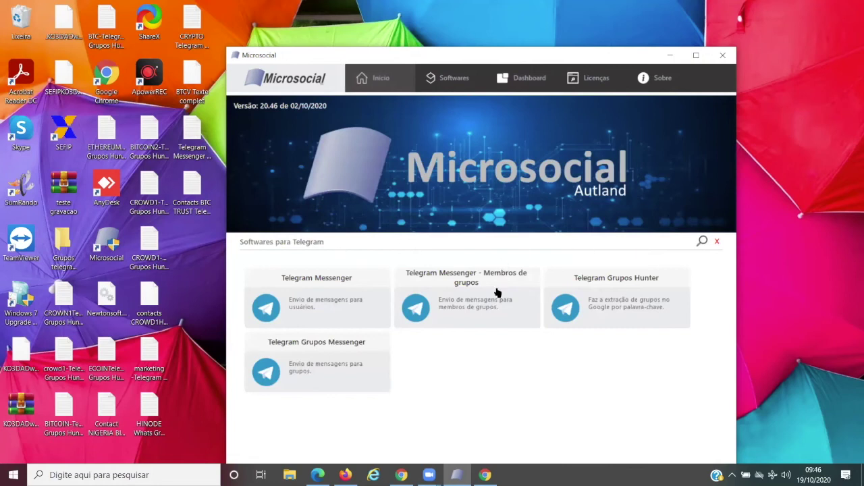
pyautogui.click(718, 243)
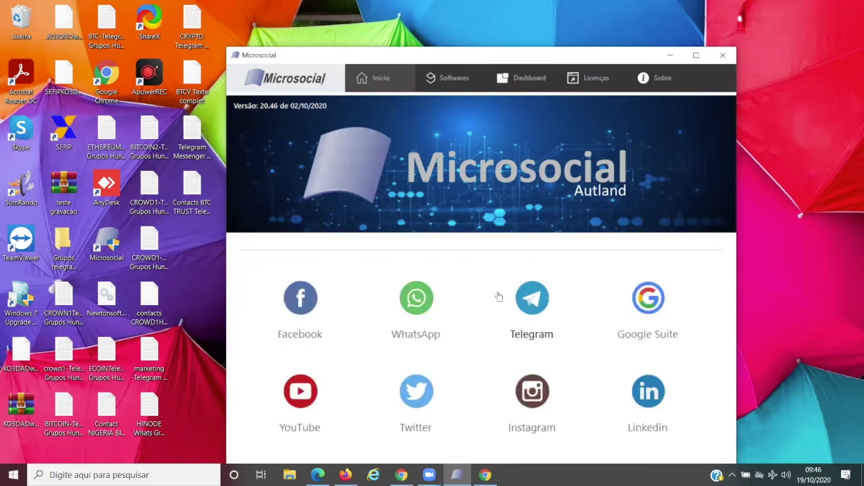
pyautogui.click(430, 304)
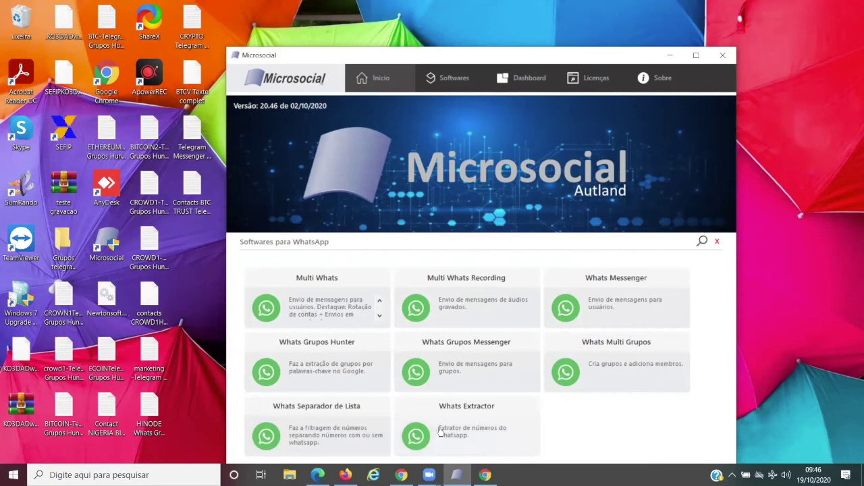
pyautogui.click(421, 437)
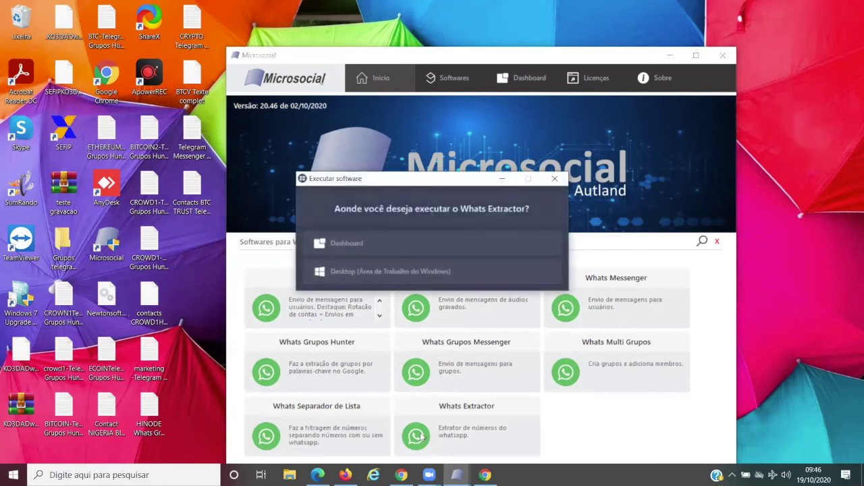
pyautogui.click(419, 251)
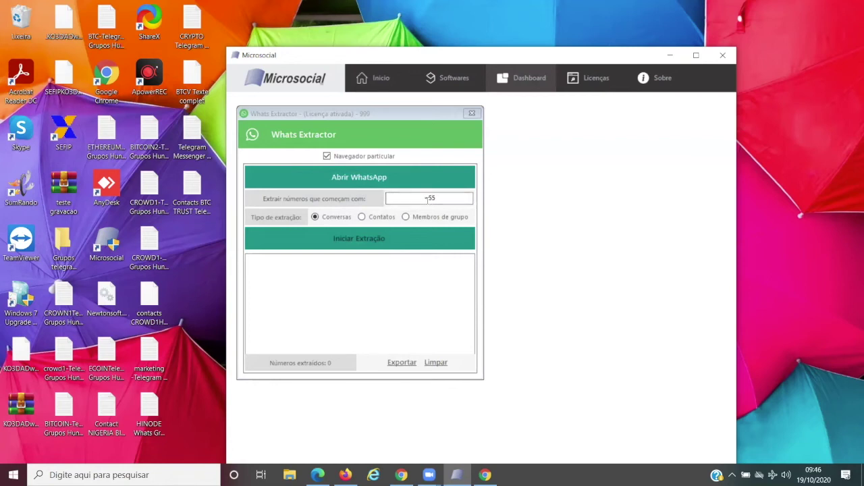
# - Open WhatsApp Web from Whats Extractor to view its login page, and close both the browser and the extractor
pyautogui.click(368, 184)
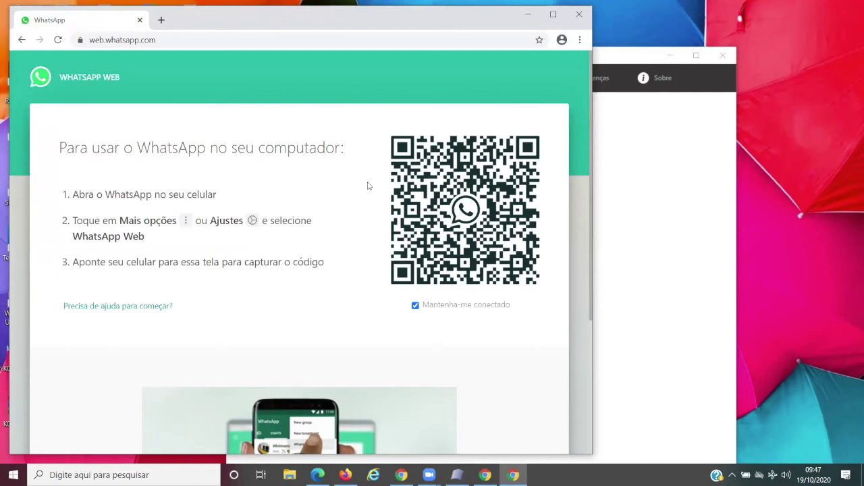
pyautogui.click(581, 20)
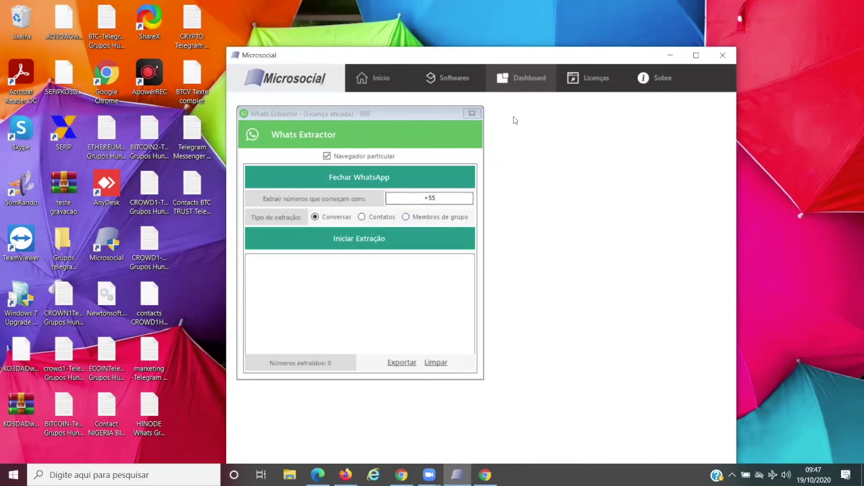
pyautogui.click(472, 114)
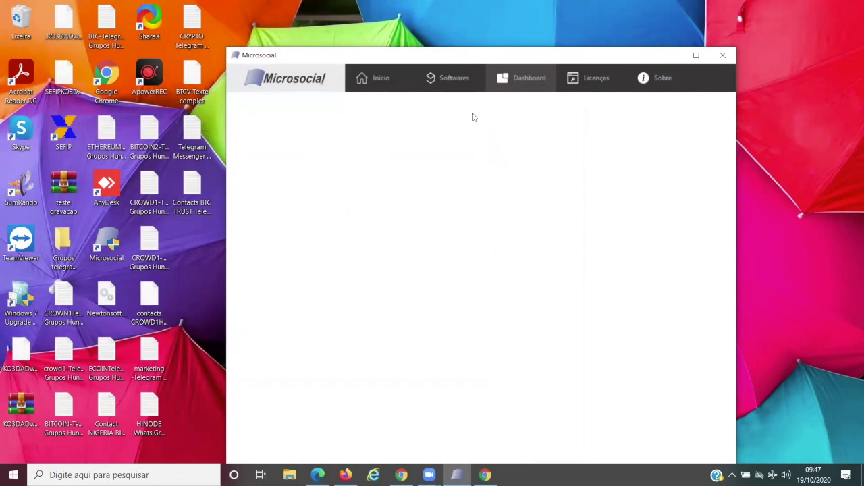
# - Run Whats Separador de Lista in the Dashboard, look over its filtering options and close it
pyautogui.click(375, 82)
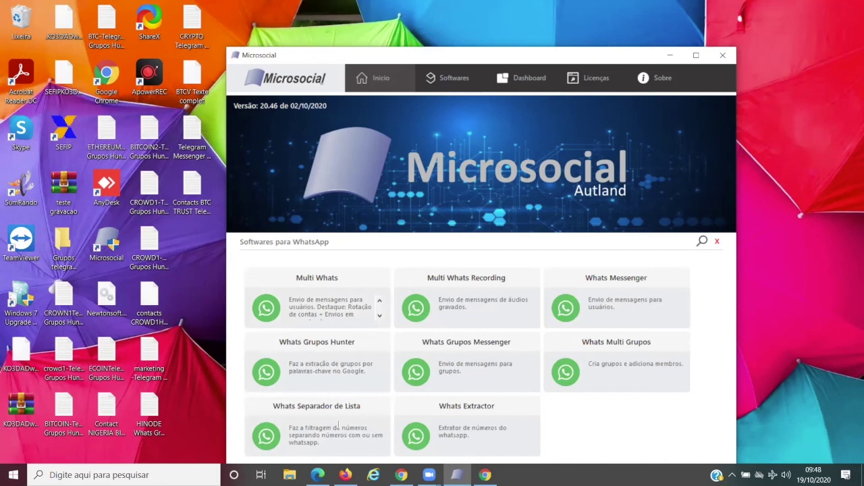
pyautogui.click(274, 438)
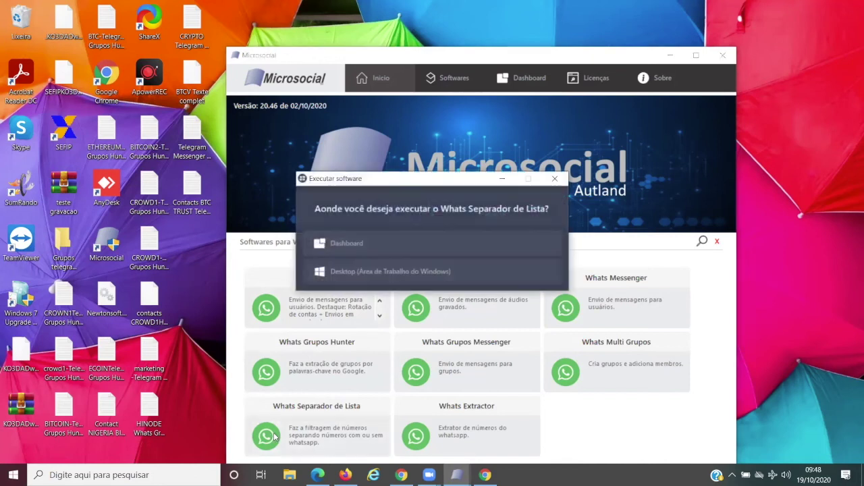
pyautogui.click(378, 250)
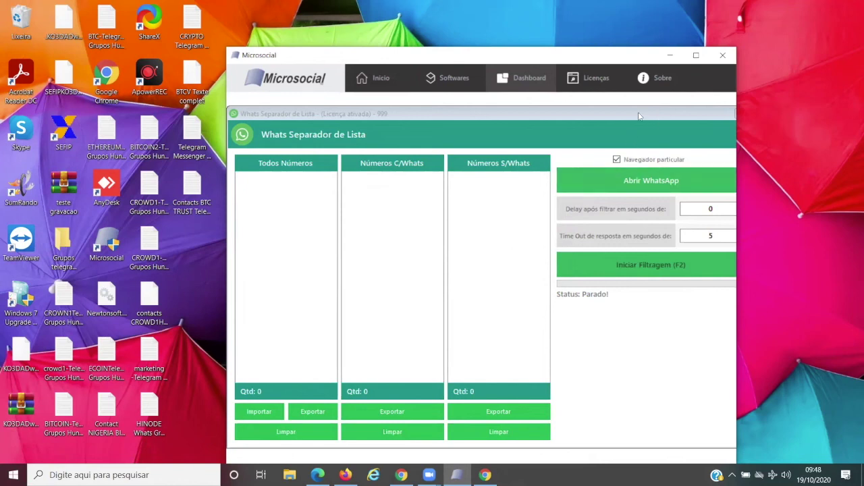
pyautogui.doubleClick(561, 108)
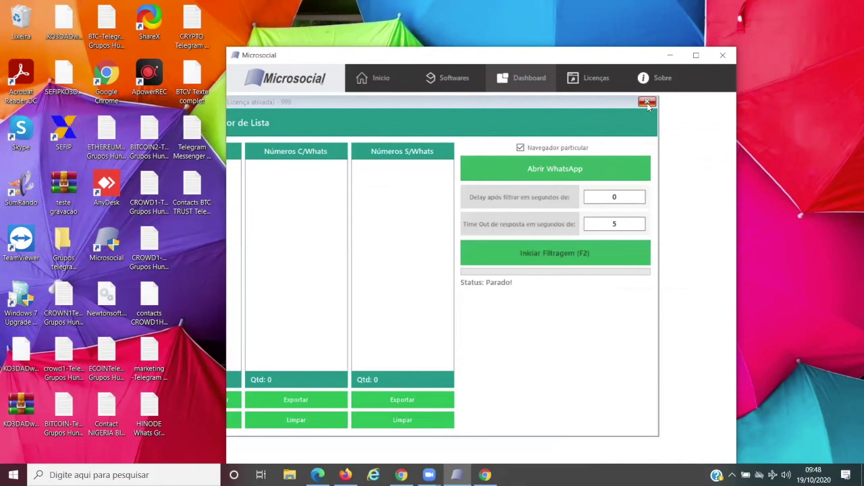
pyautogui.click(647, 103)
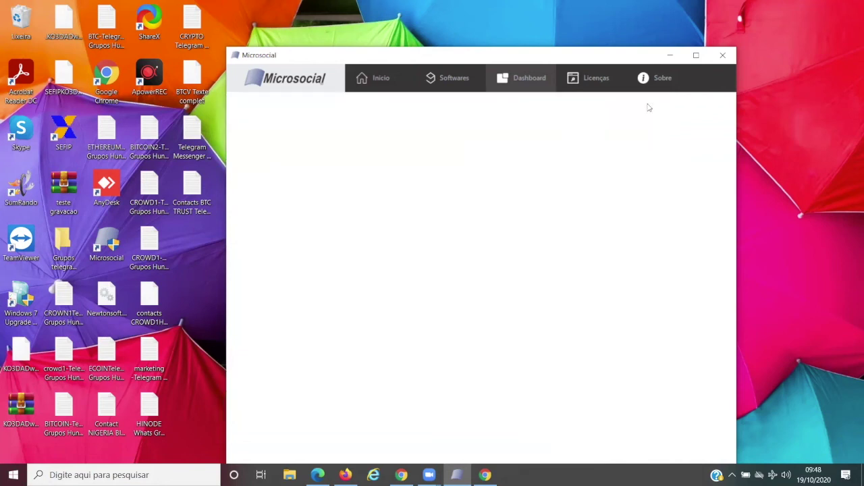
# - Switch to the E-mail software category and examine the SMTP server settings of Mala Direta
pyautogui.click(385, 76)
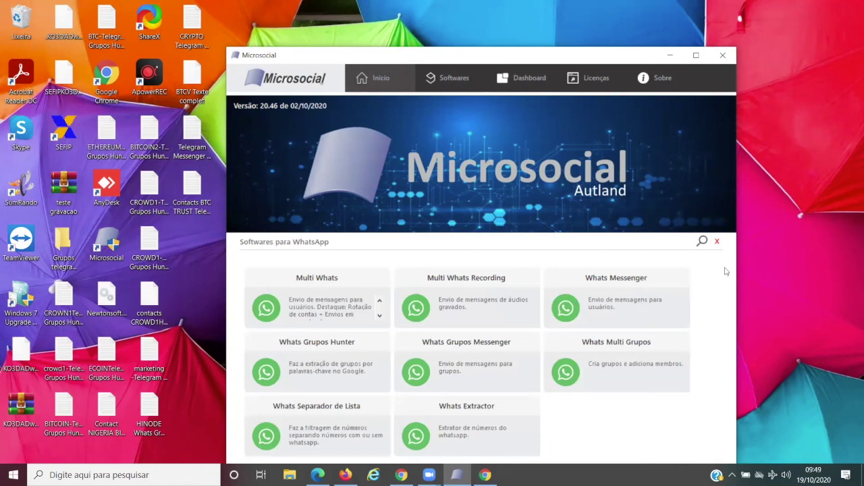
pyautogui.click(718, 243)
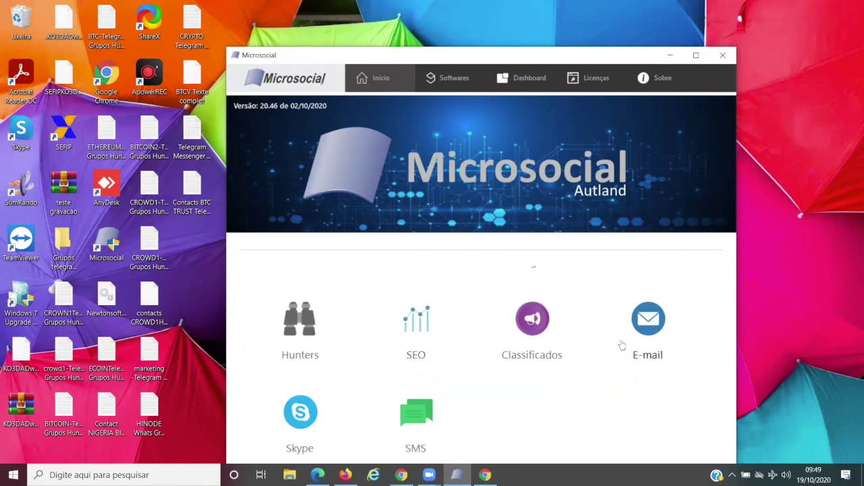
pyautogui.click(648, 324)
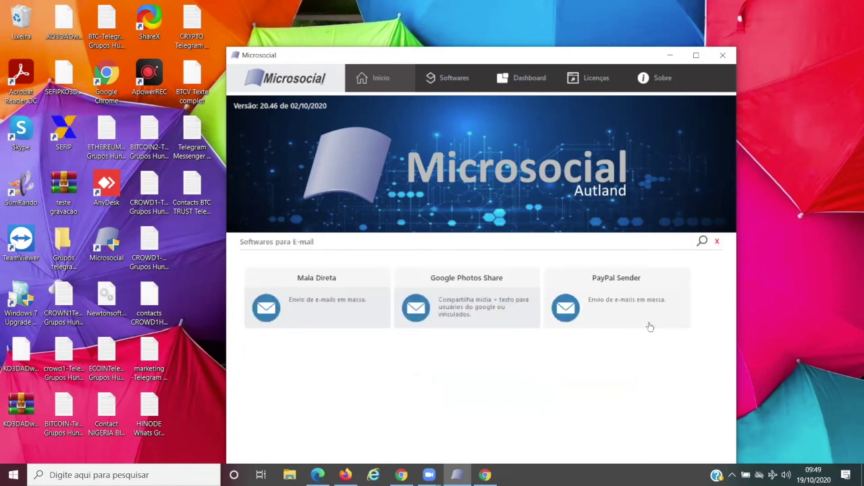
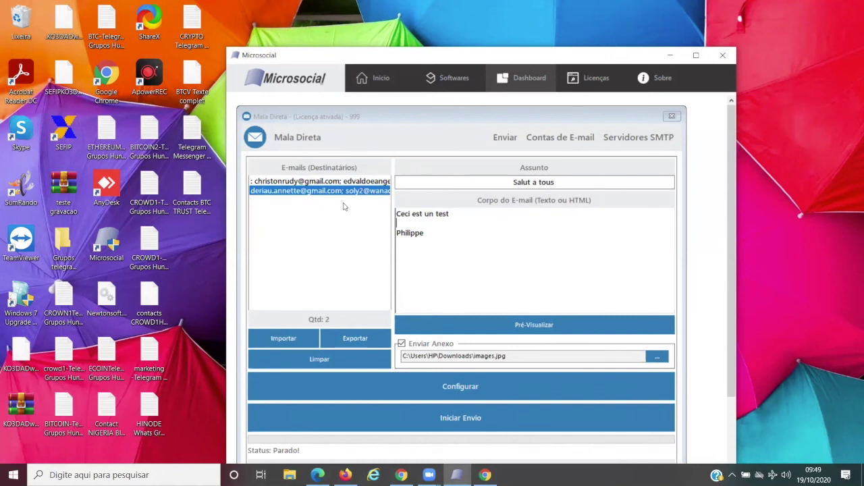
pyautogui.click(647, 140)
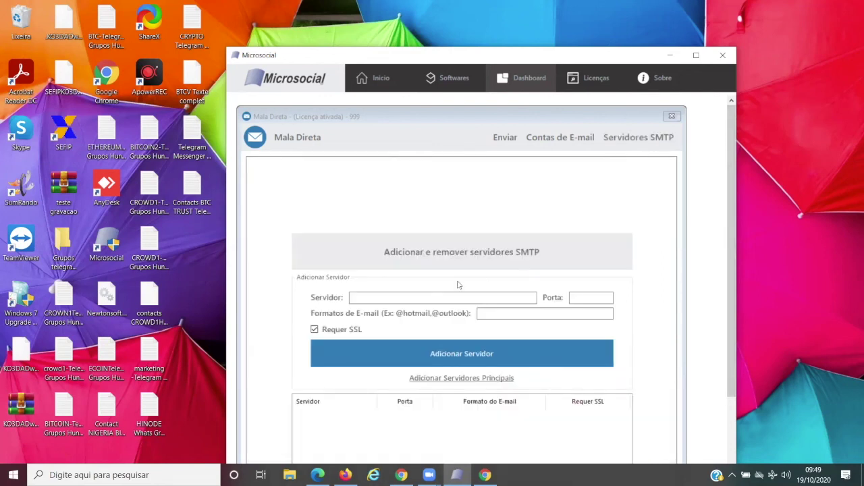
pyautogui.scroll(-2, 415, 272)
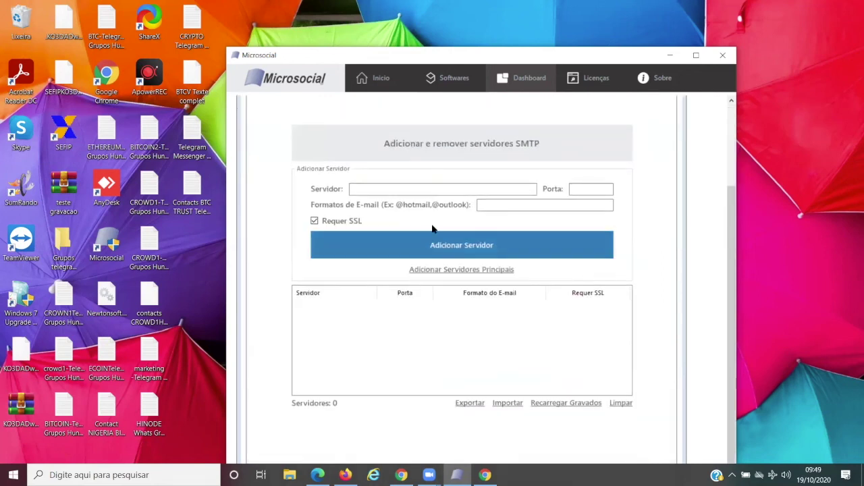
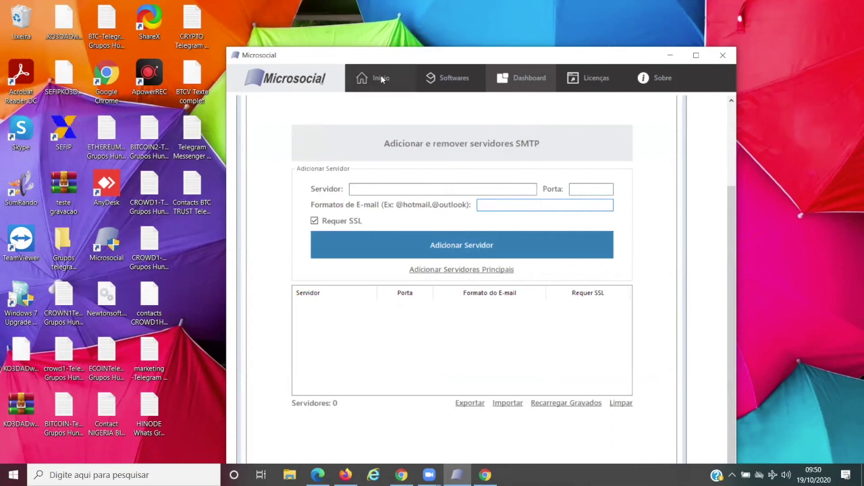
# - Return from the e-mail tools to the category overview, look over the software offered for Facebook and close that list
pyautogui.click(381, 77)
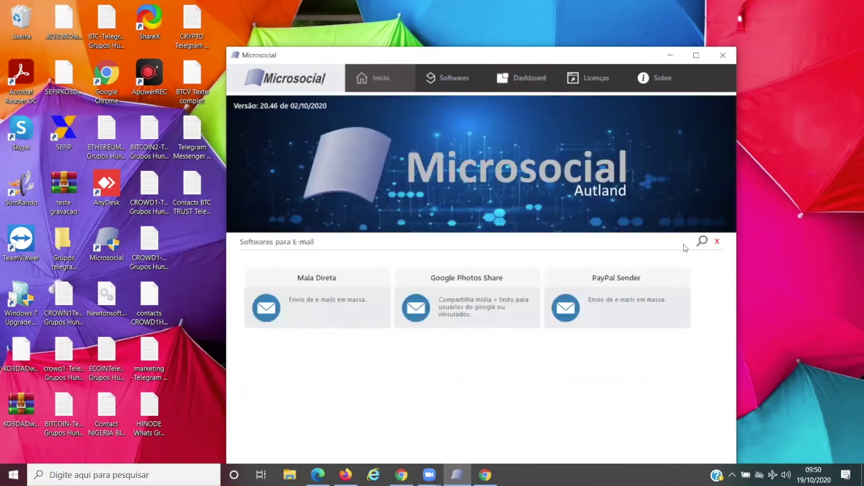
pyautogui.click(717, 243)
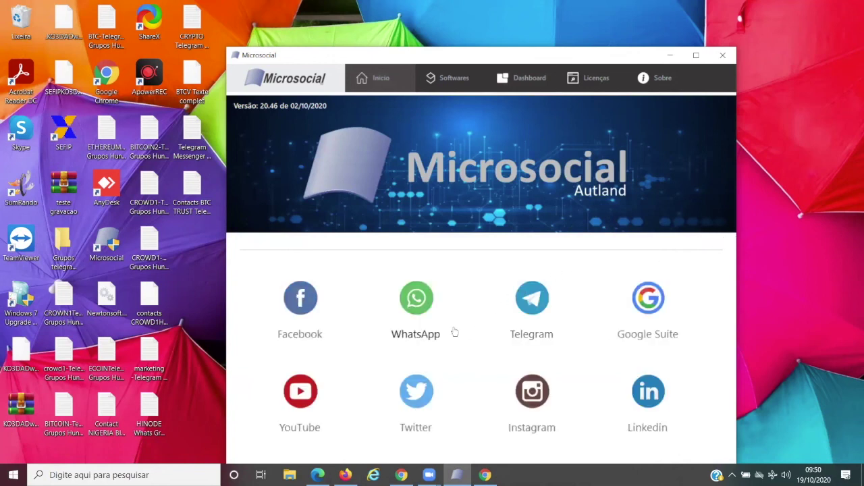
pyautogui.click(299, 298)
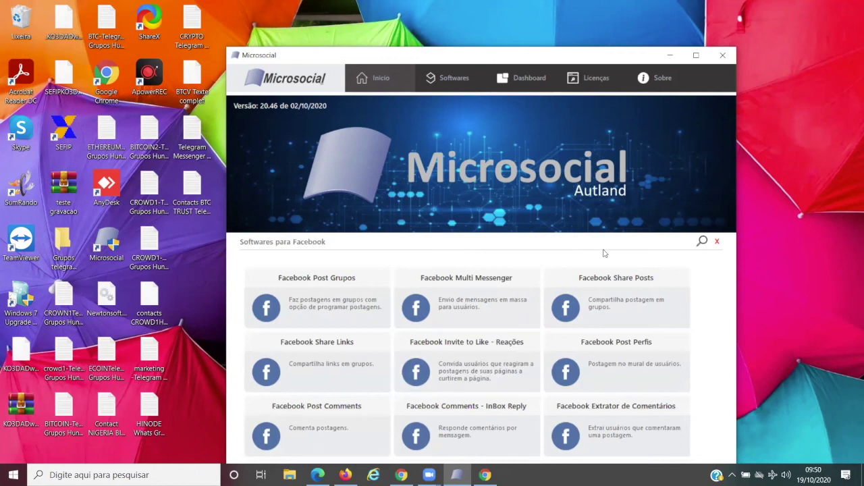
pyautogui.click(718, 242)
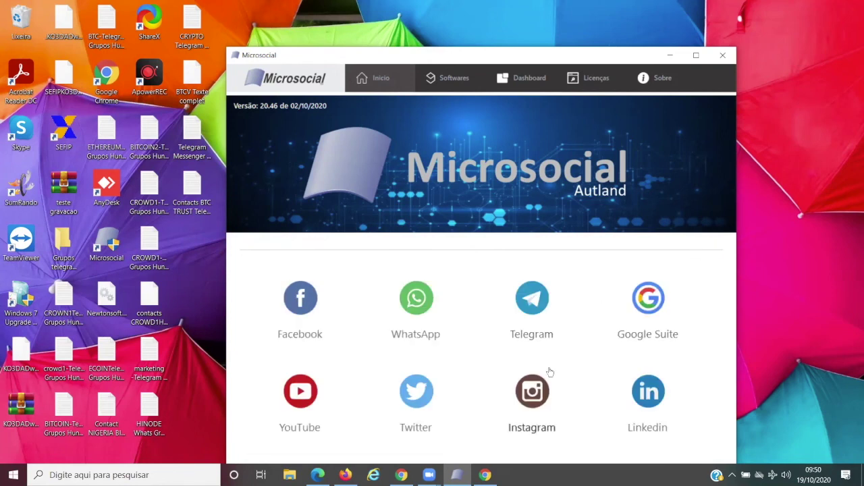
# - Look through the software categories, view the tools offered for YouTube and close that list
pyautogui.scroll(-3, 551, 372)
pyautogui.scroll(3, 550, 373)
pyautogui.scroll(-3, 551, 372)
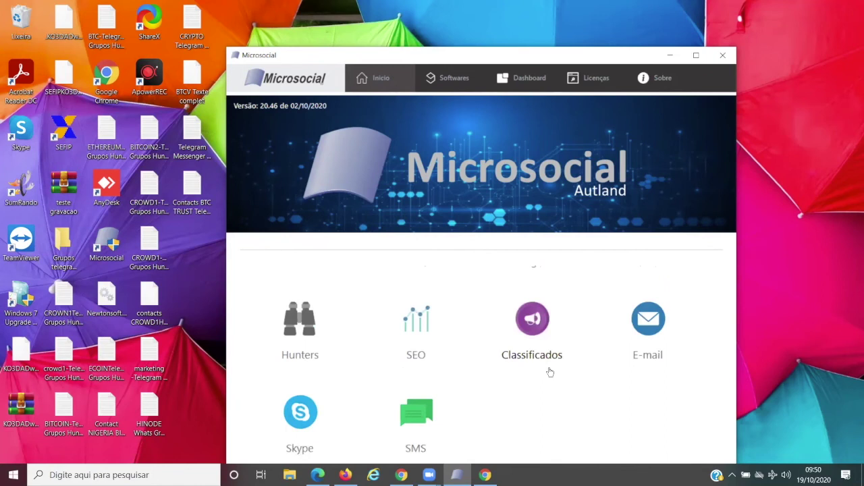
pyautogui.scroll(1, 550, 372)
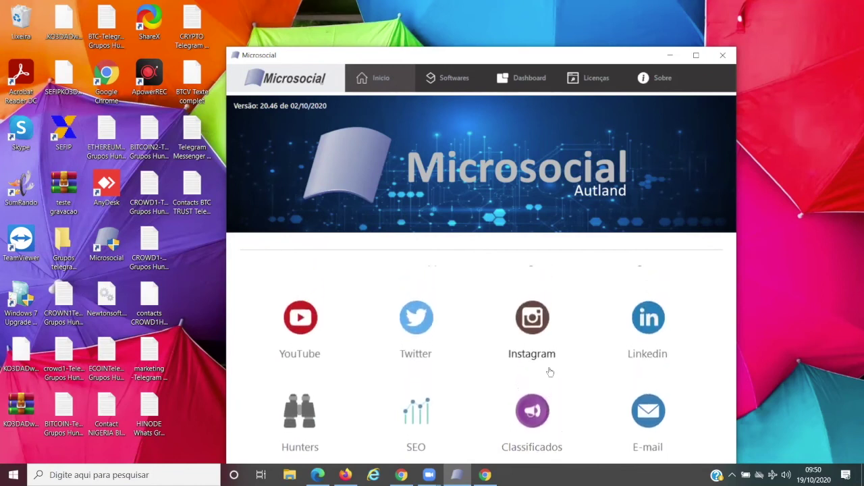
pyautogui.click(295, 330)
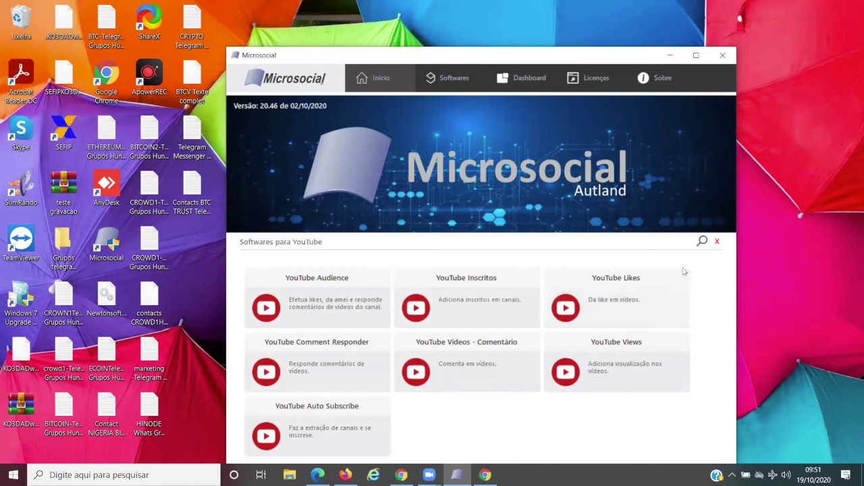
pyautogui.click(718, 243)
pyautogui.scroll(-3, 565, 324)
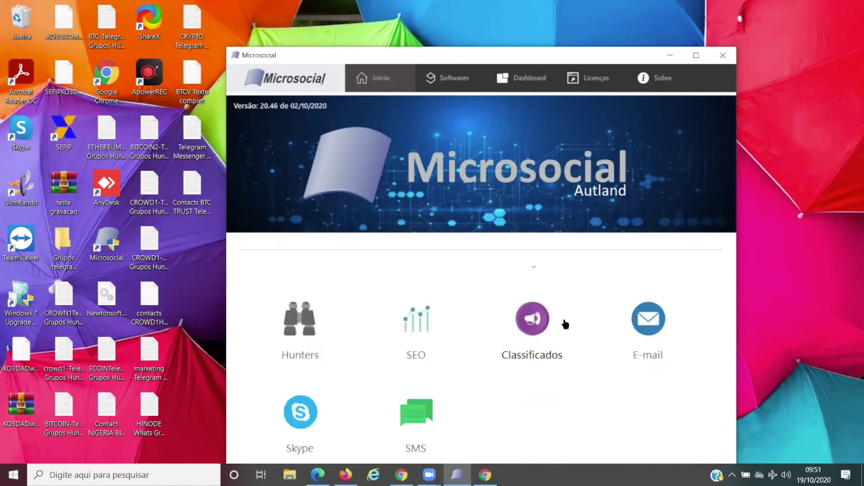
pyautogui.scroll(3, 565, 324)
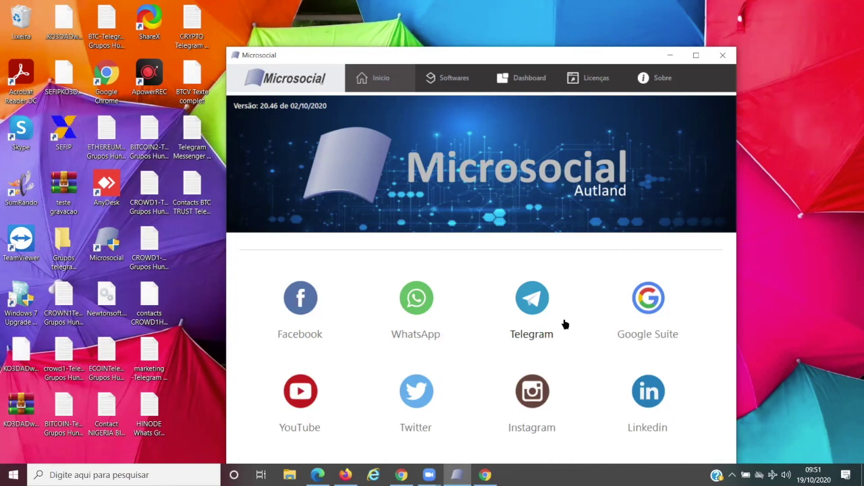
pyautogui.scroll(-3, 565, 325)
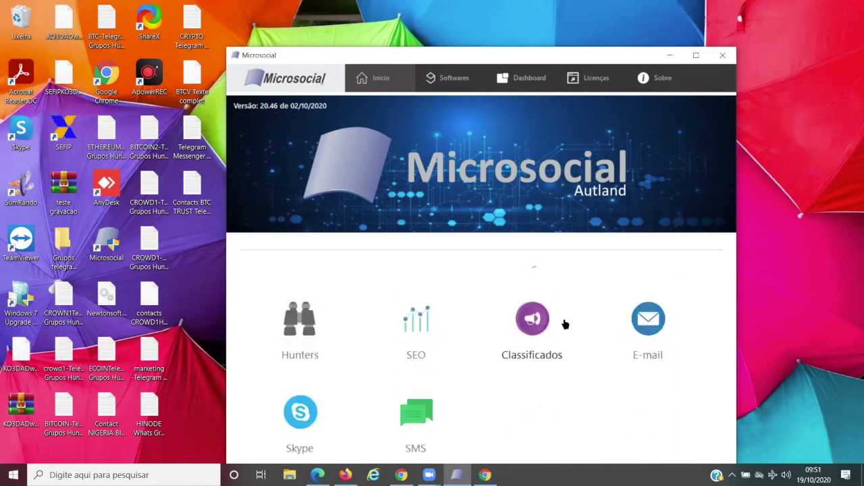
pyautogui.scroll(3, 566, 325)
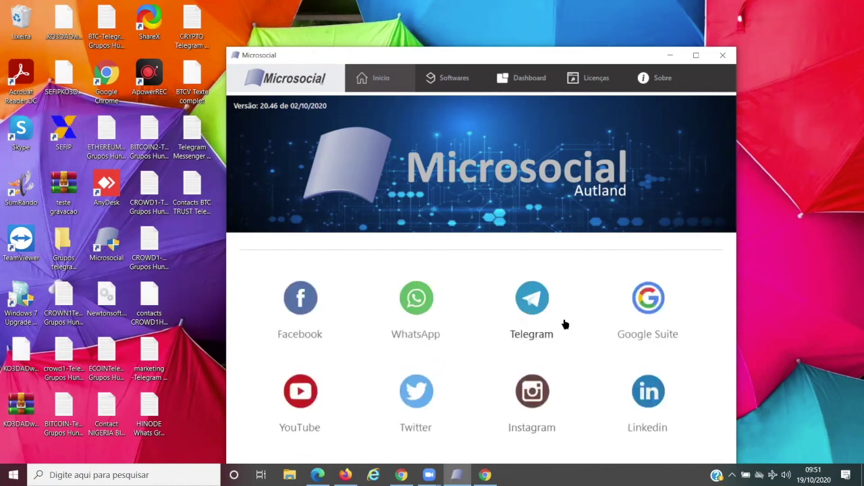